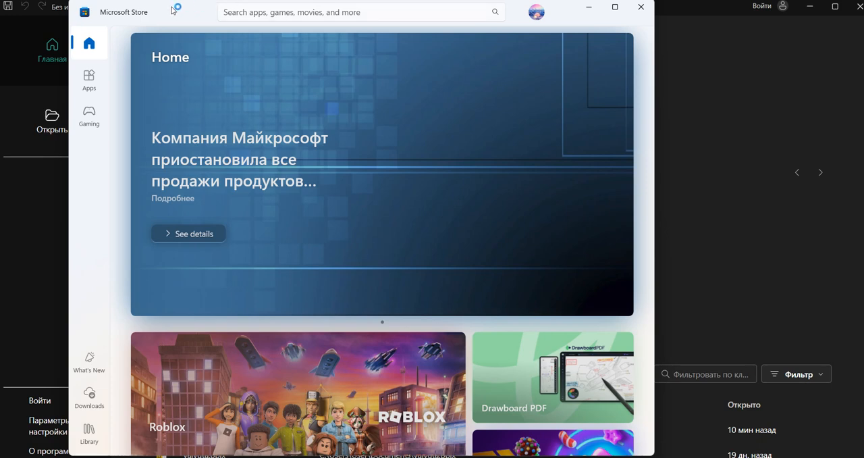
- Look up "power bi" in the Microsoft Store, open the Power BI Desktop page, and return to the Power BI Desktop start screen
click(243, 15)
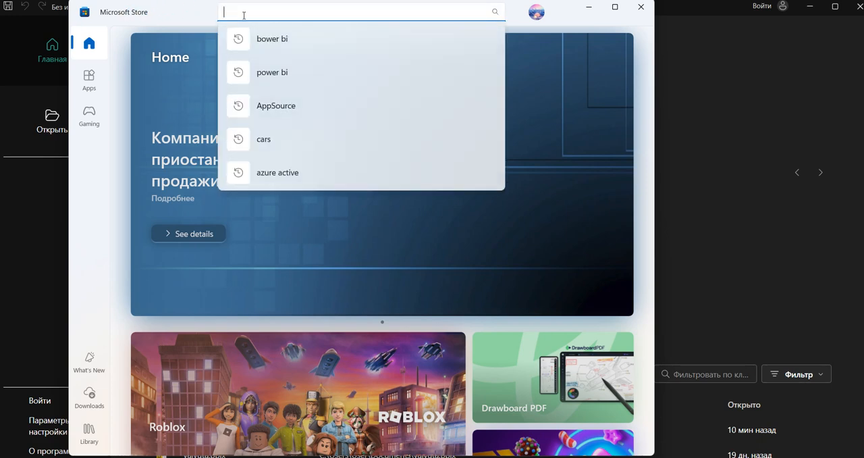
text(power bi)
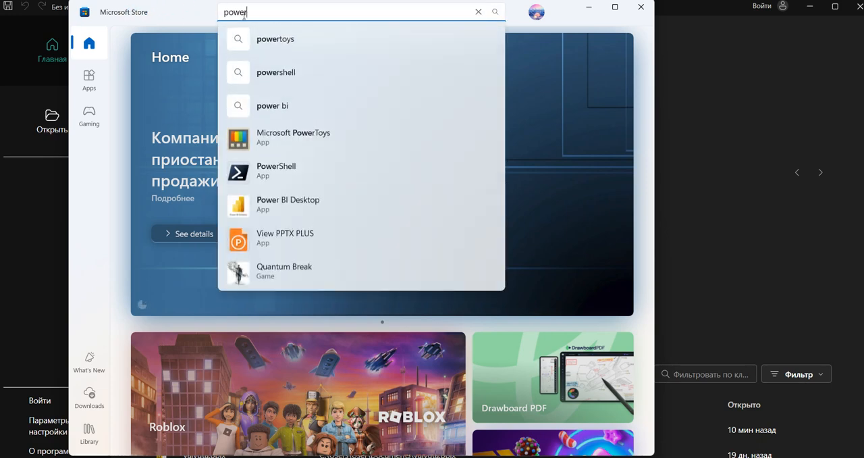
key(Return)
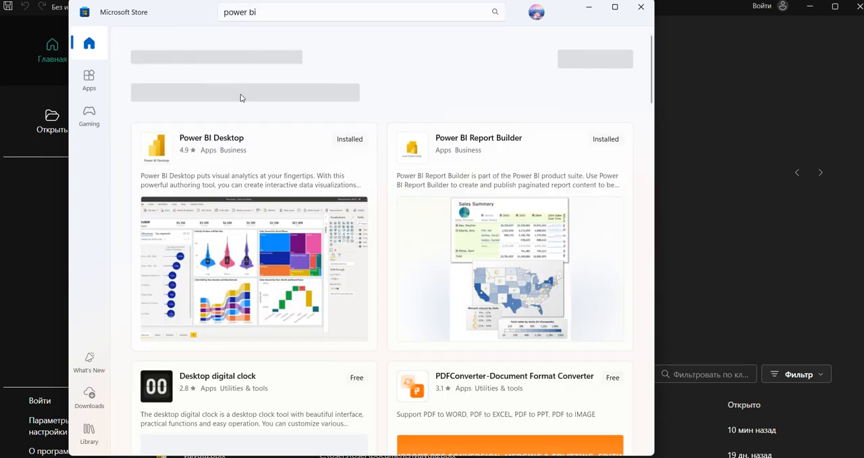
mouse_move(332, 160)
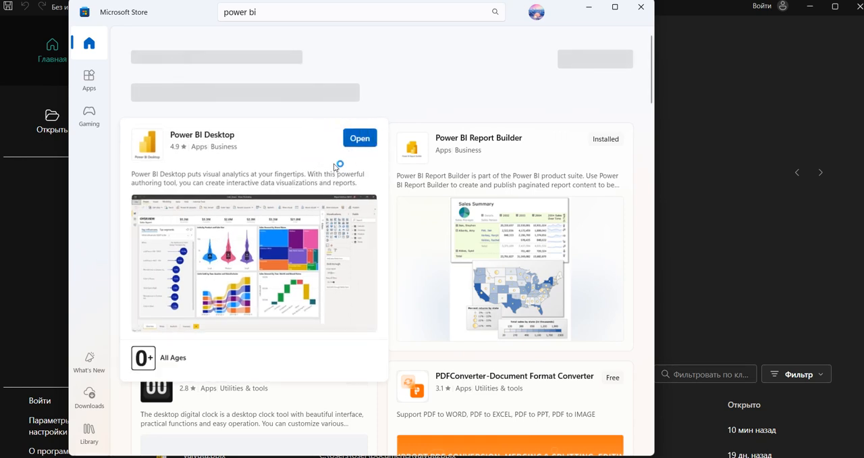
click(269, 149)
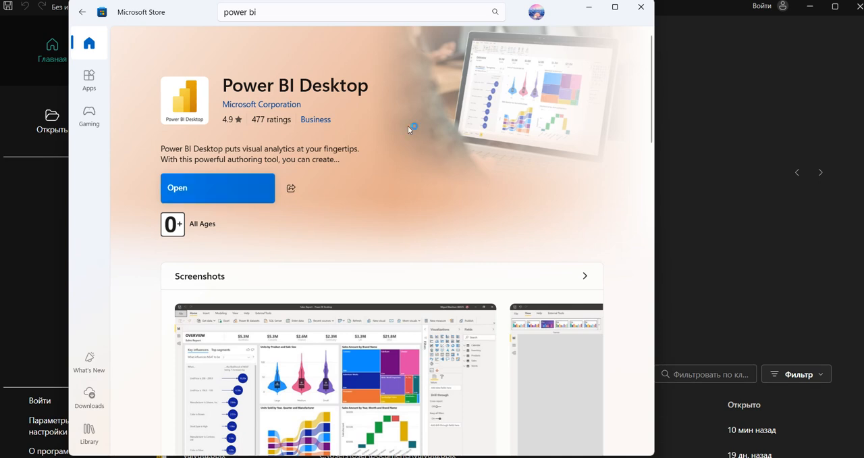
click(589, 7)
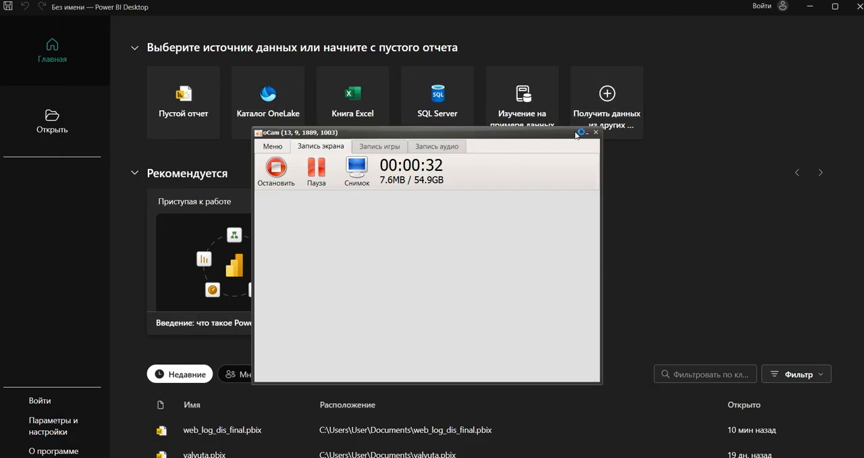
click(586, 132)
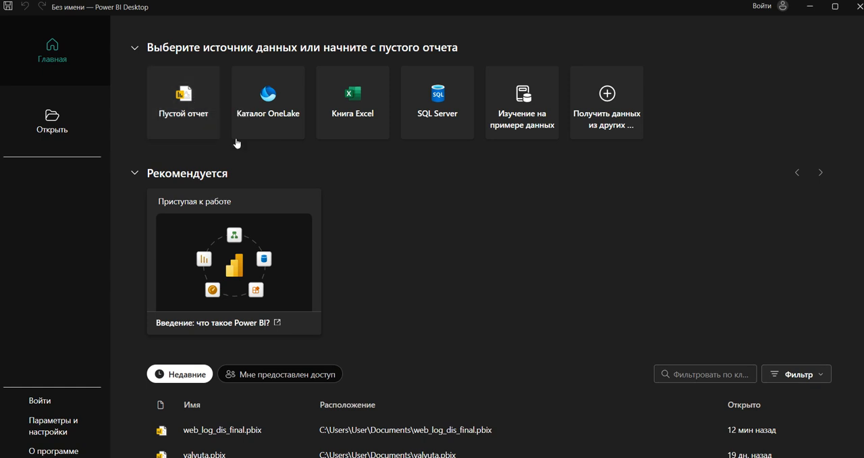
- Load the built-in sample data, importing both the financials table and Sheet1 from Financial Sample.xlsx
click(532, 125)
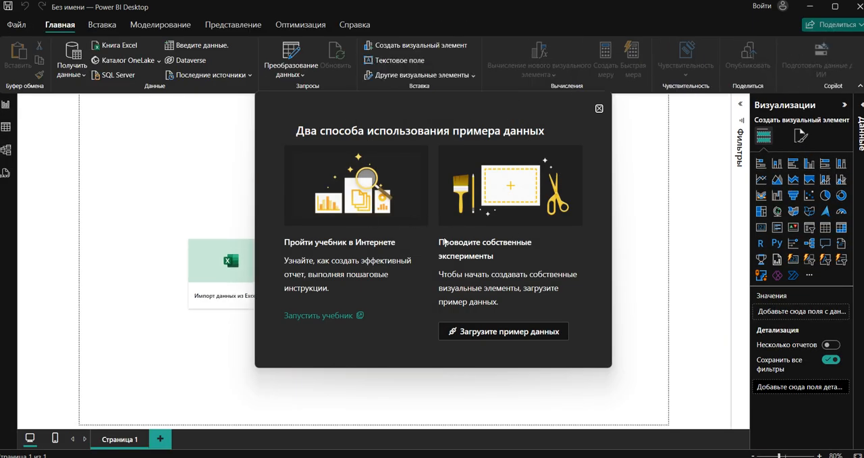
click(520, 332)
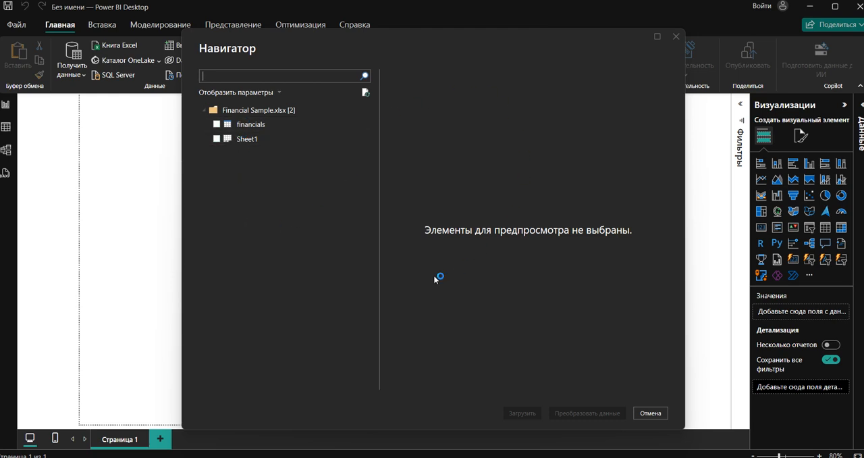
click(216, 124)
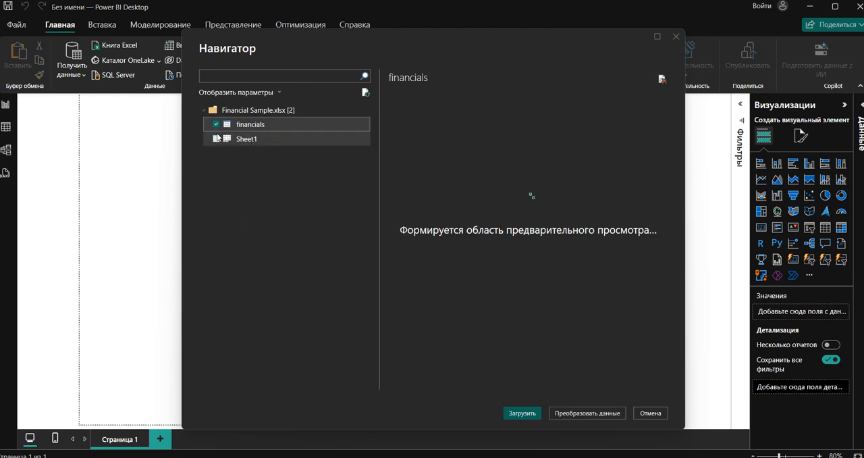
click(217, 139)
click(519, 414)
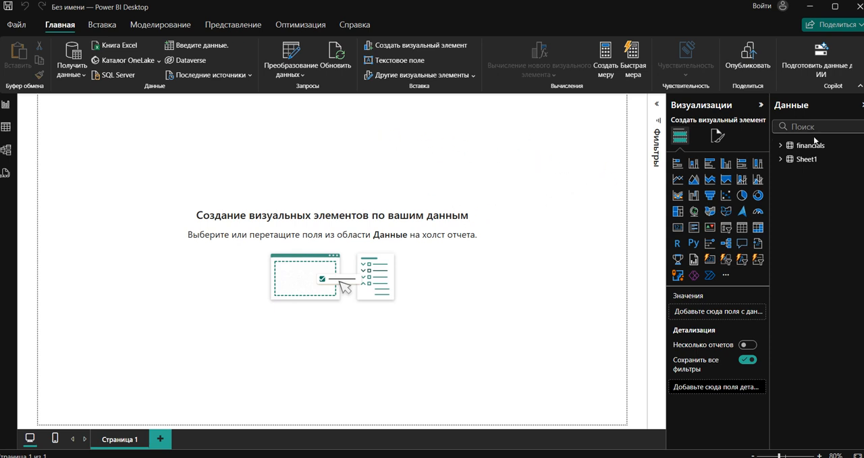
- Create a column chart from the Profit field of the financials table and enlarge it slightly
click(782, 146)
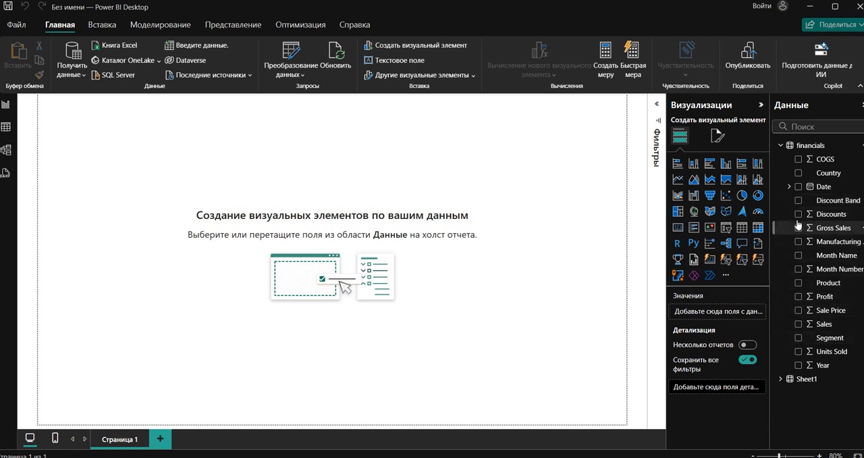
click(799, 297)
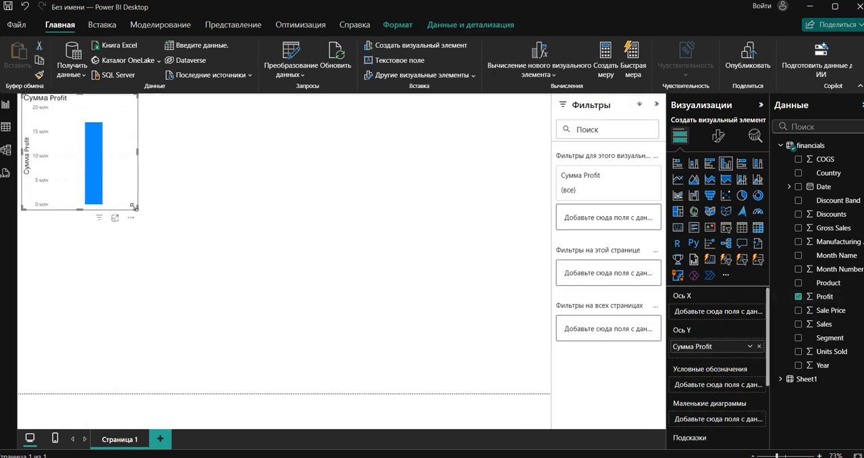
drag(138, 209, 160, 215)
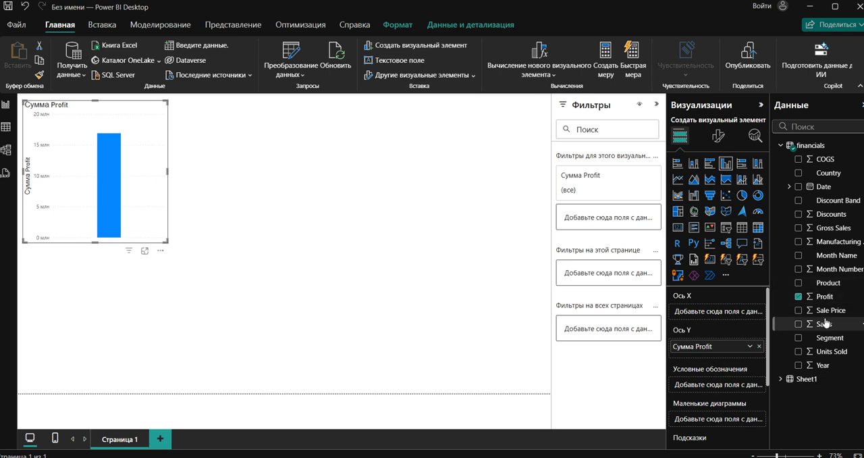
- Add the Year field to the Profit chart, move it to the X axis, and deselect the chart
click(799, 366)
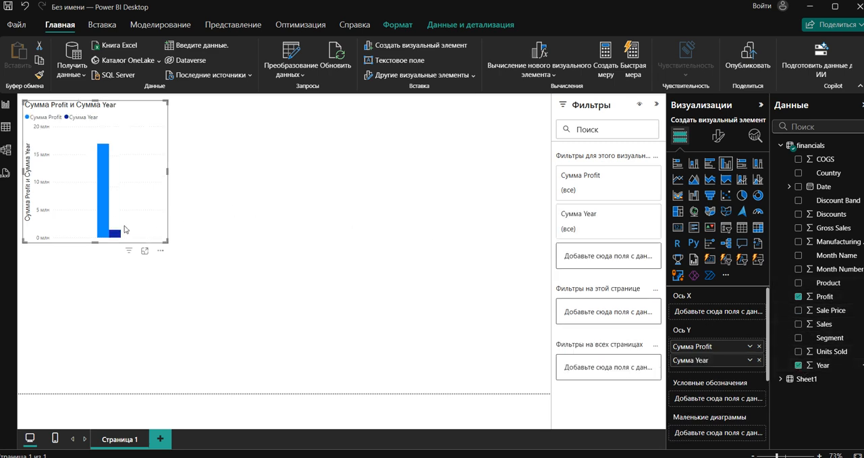
drag(714, 364, 714, 309)
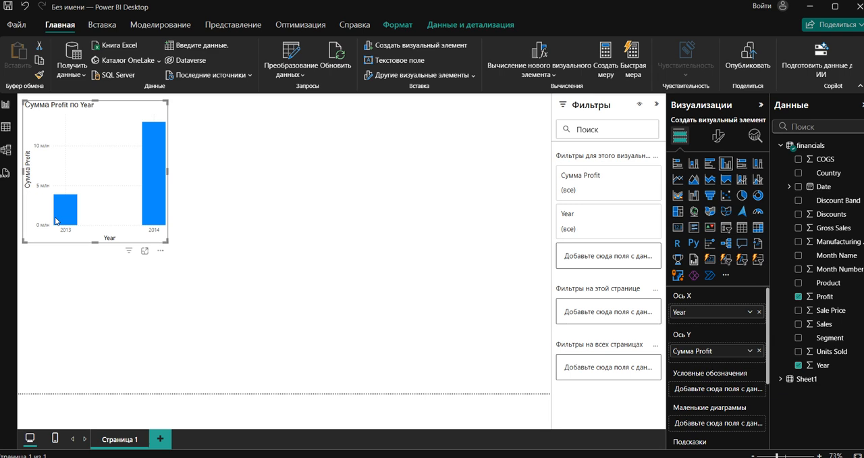
mouse_move(90, 211)
mouse_move(148, 189)
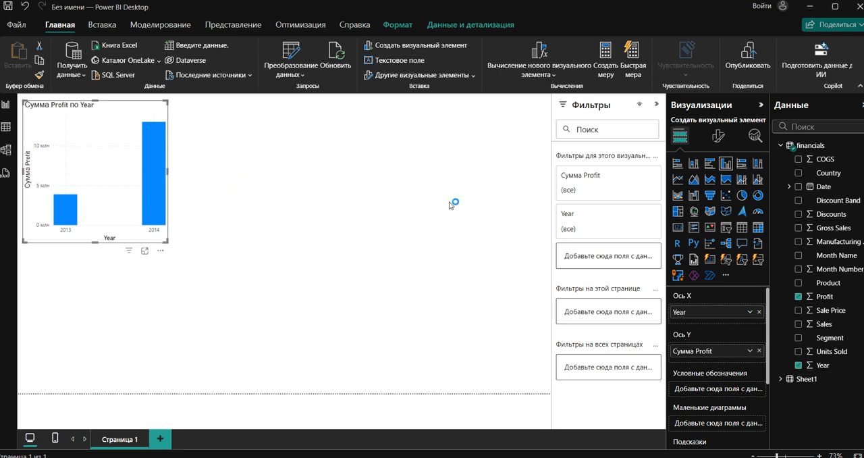
click(475, 227)
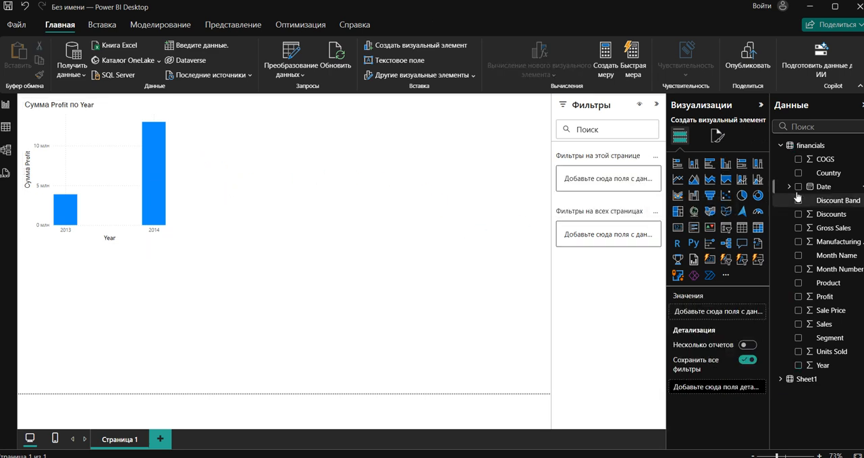
- Replace Year with the Date field on the Profit chart's X axis and widen the chart across most of the page
click(144, 239)
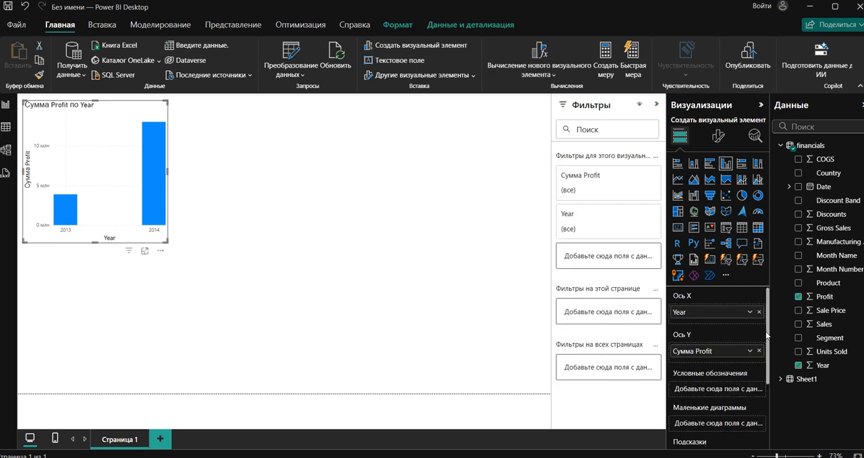
click(759, 312)
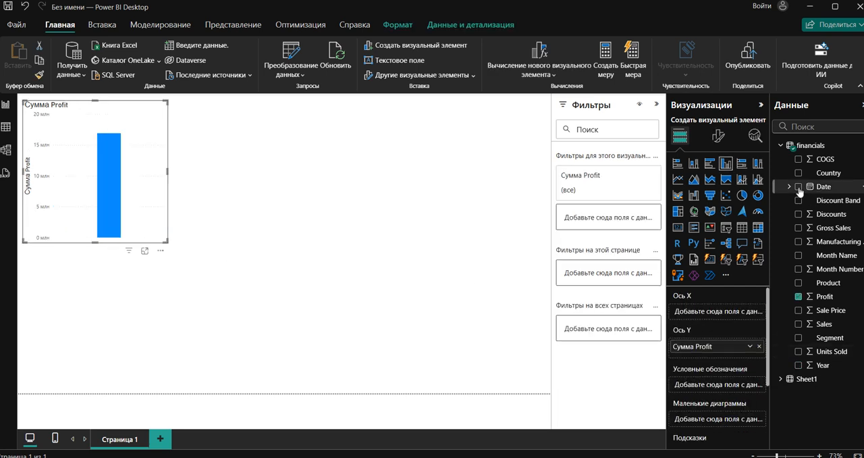
click(799, 187)
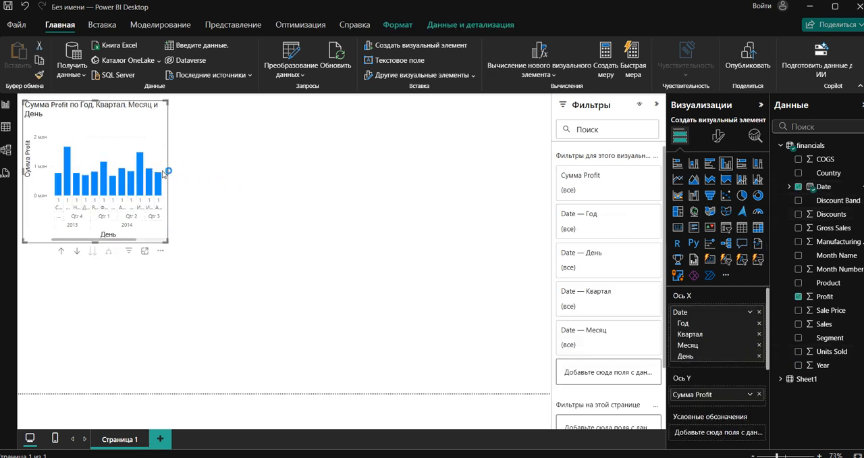
drag(168, 171, 470, 193)
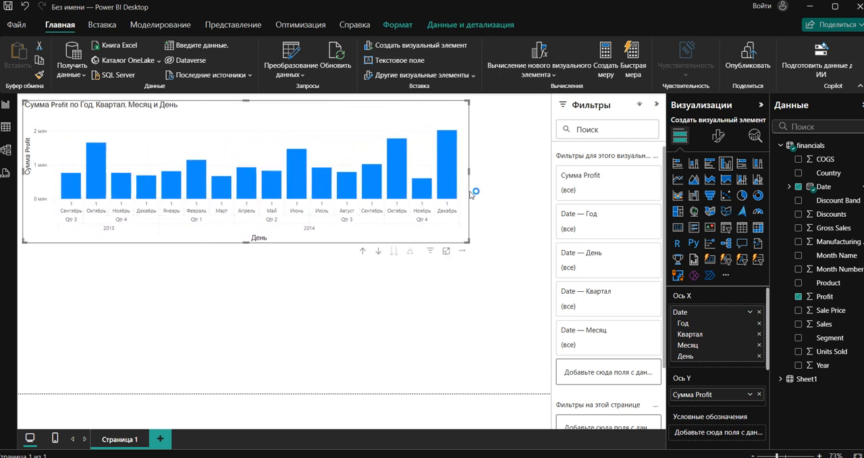
- Examine the values of the Date column in the financials query in Power Query Editor and return to the report
click(790, 188)
click(789, 188)
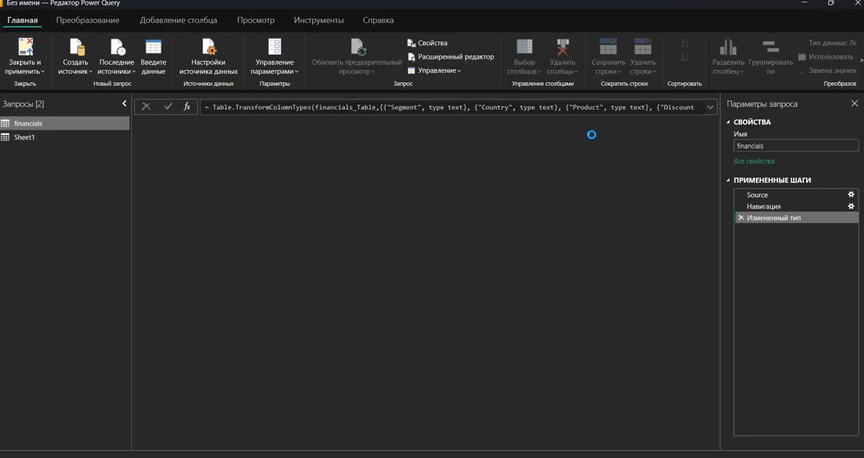
drag(355, 445, 695, 428)
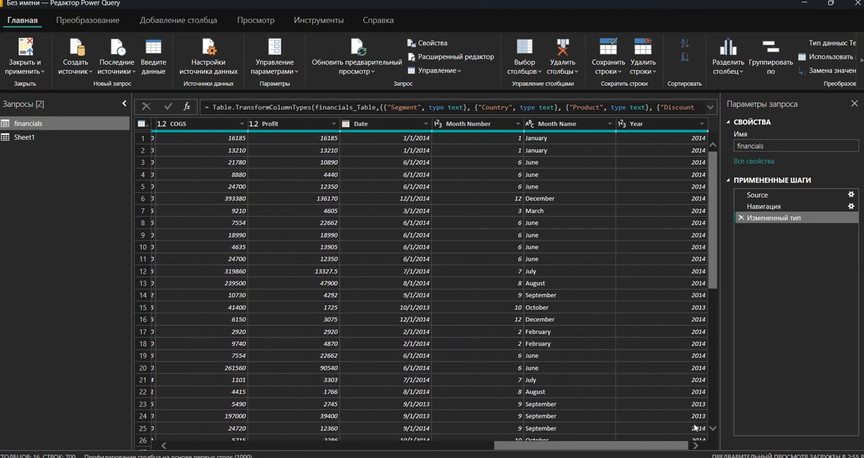
click(414, 149)
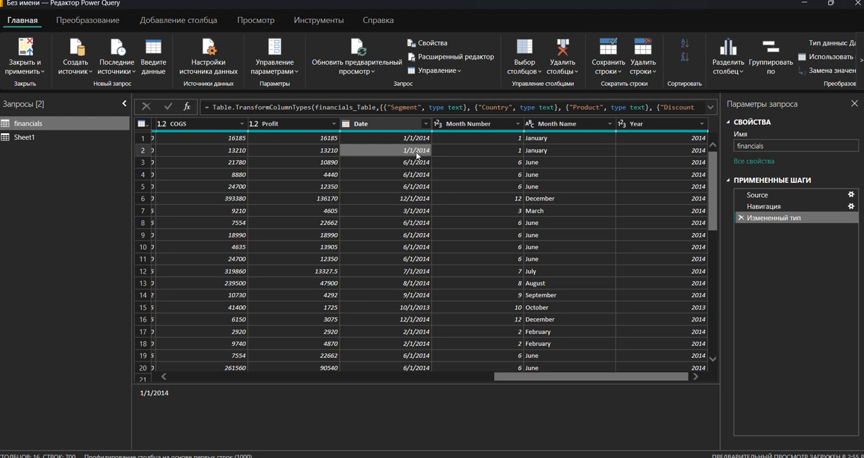
scroll(405, 232, down, 2)
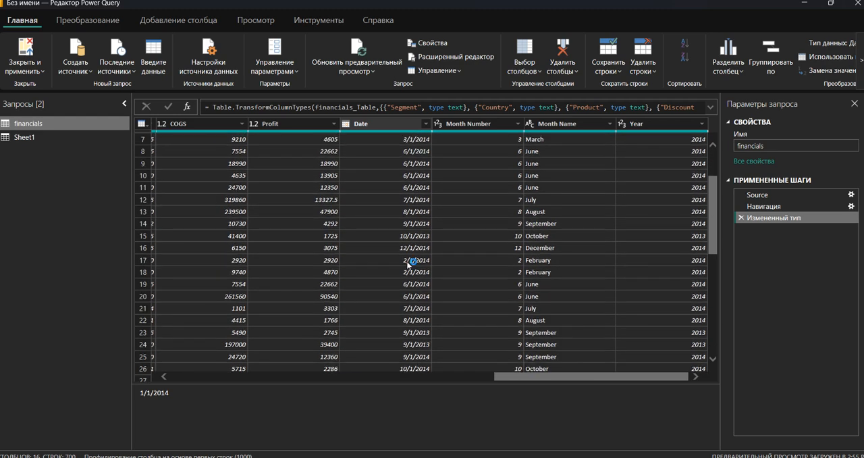
click(858, 4)
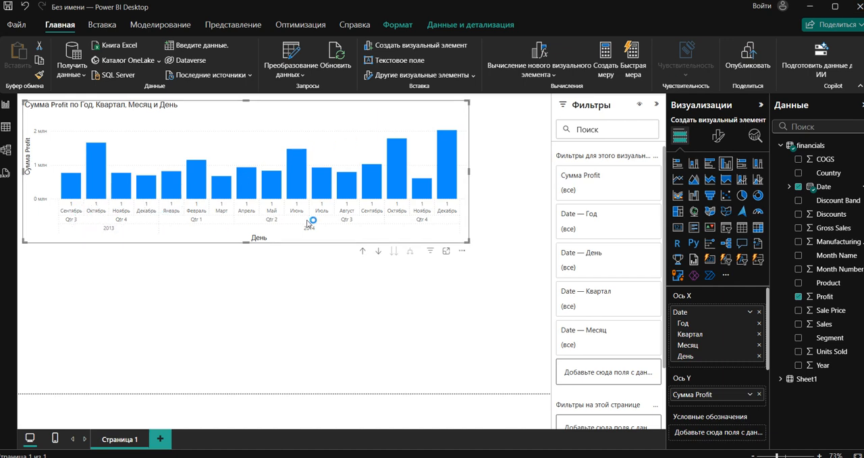
- Widen the Profit chart a little more and drill its date hierarchy up from days to years
drag(468, 171, 509, 170)
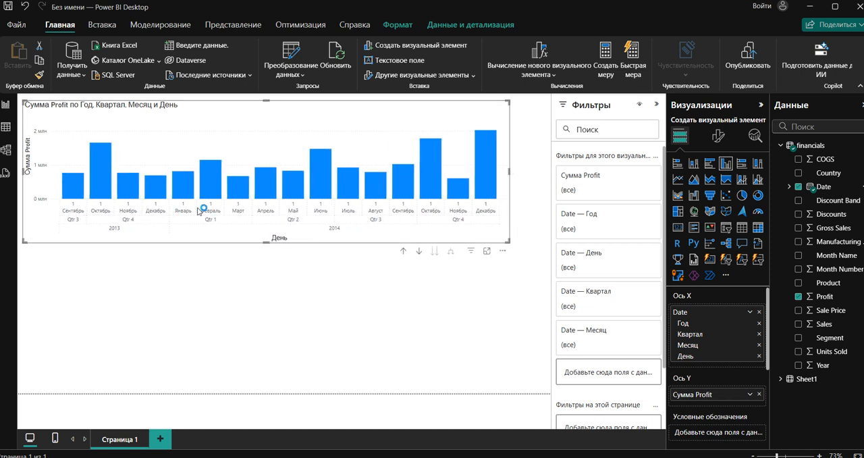
click(403, 251)
click(404, 253)
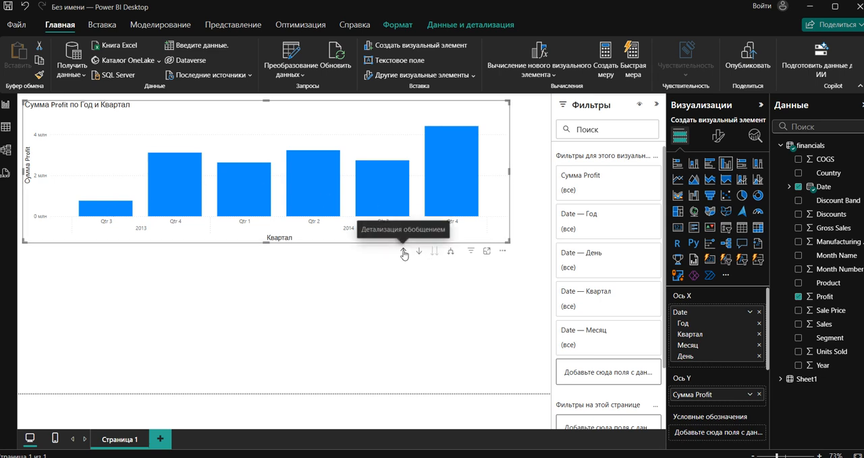
click(403, 251)
- Turn on drill-down mode for the Profit chart and expand its date hierarchy through quarter and month to day
click(418, 251)
click(450, 252)
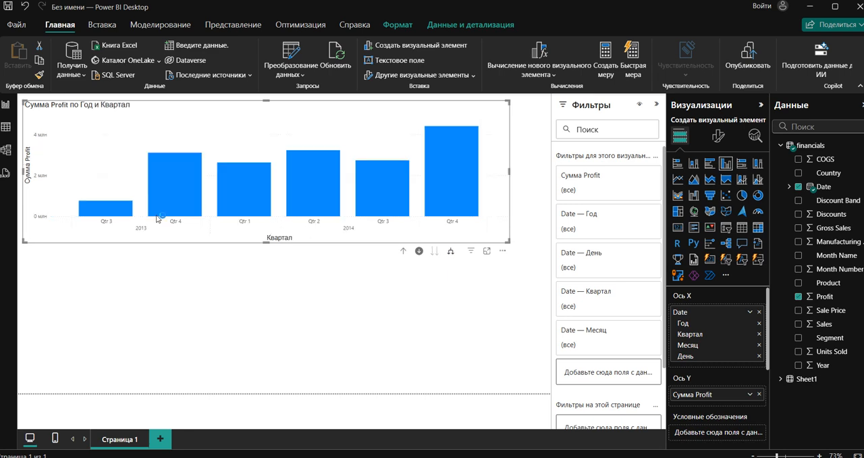
click(450, 253)
click(450, 252)
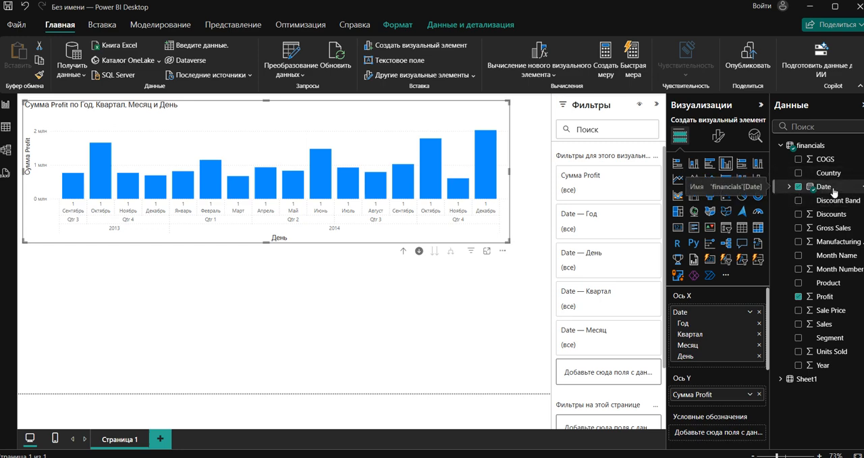
- Review the Date, Month and Year columns of the financials query in Power Query Editor, return to the report and deselect the chart
click(296, 61)
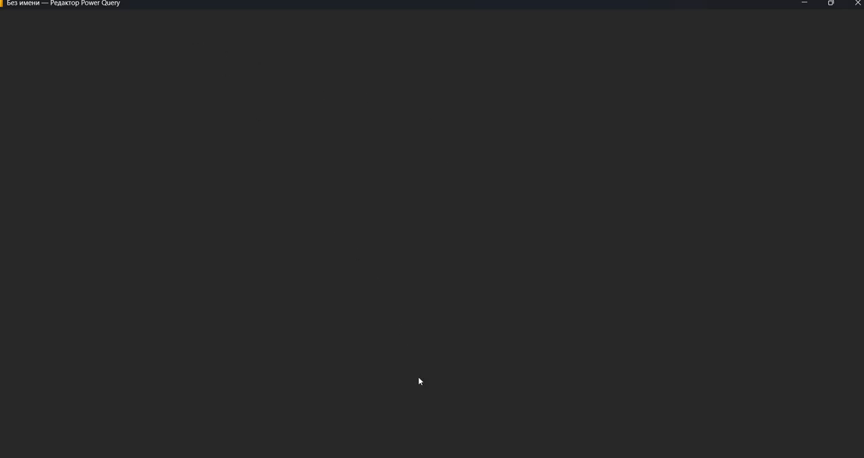
drag(339, 445, 667, 416)
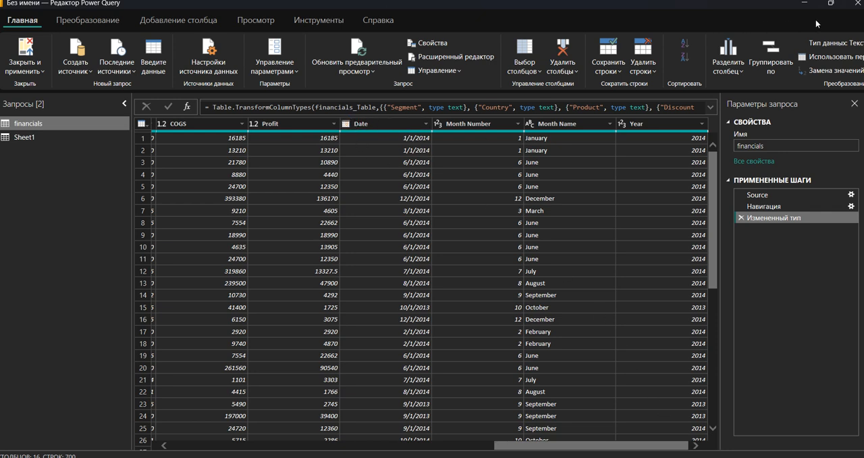
click(856, 2)
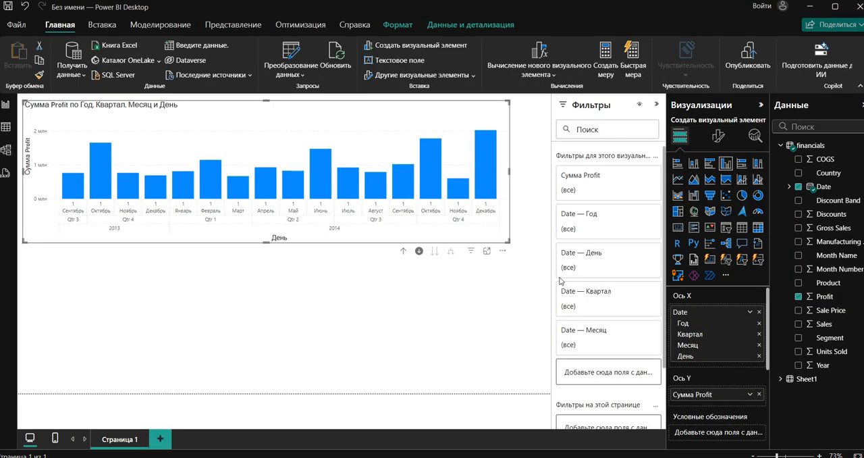
click(444, 293)
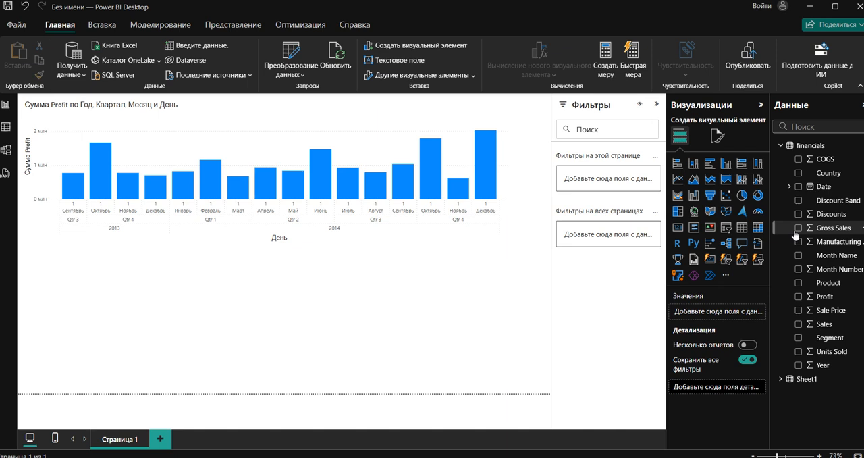
- Add a line chart of Profit and Sale Price by Date below the Profit column chart
click(799, 297)
click(799, 311)
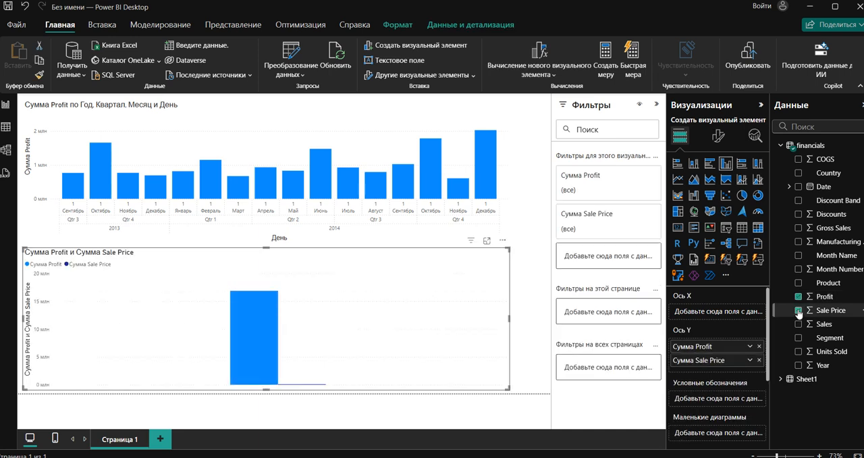
click(677, 178)
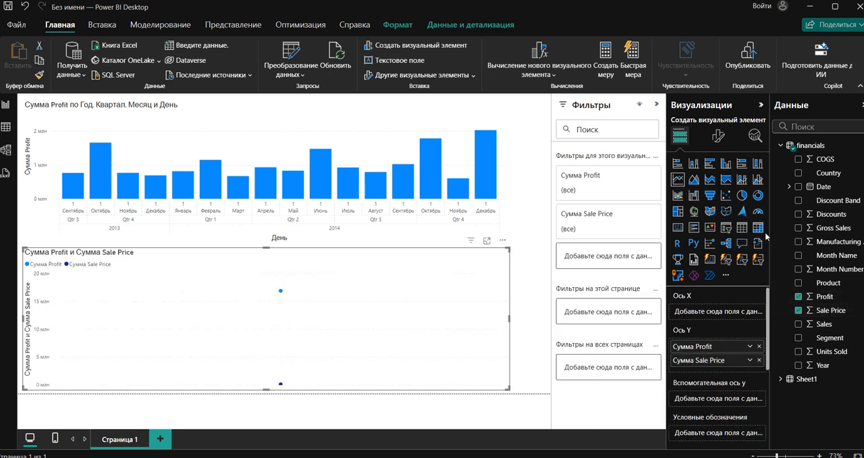
click(799, 187)
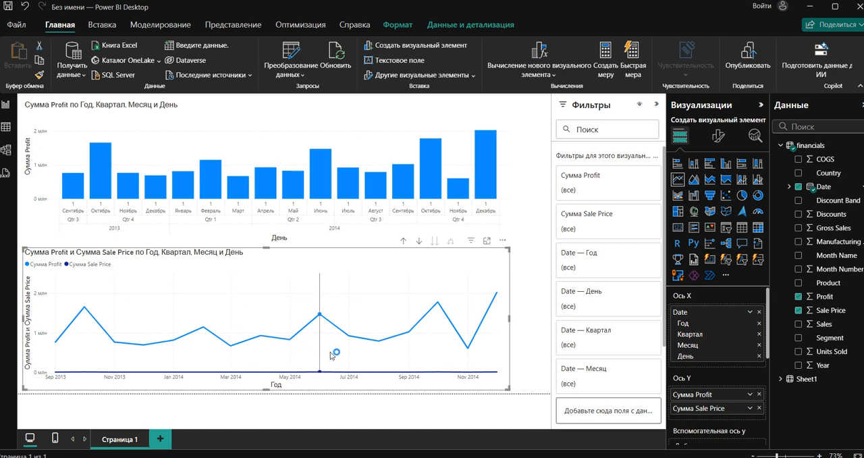
- Replace Sale Price with Sales in the line chart and test cross-highlighting with its August 2014 point
click(799, 310)
click(798, 324)
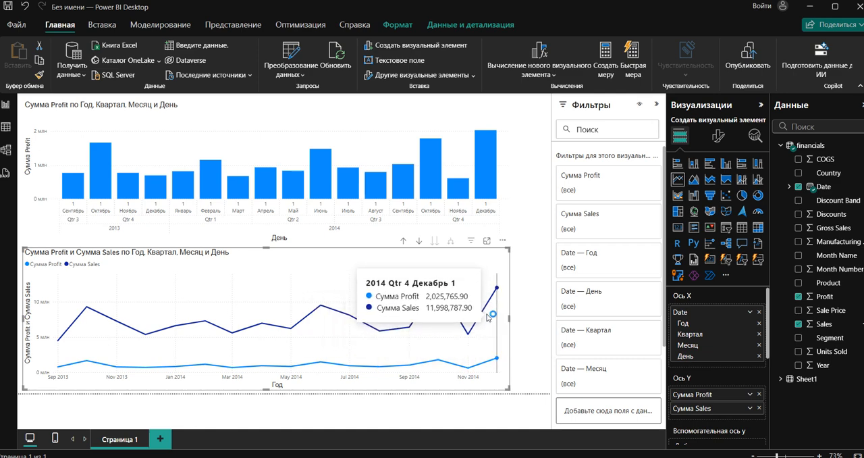
mouse_move(488, 321)
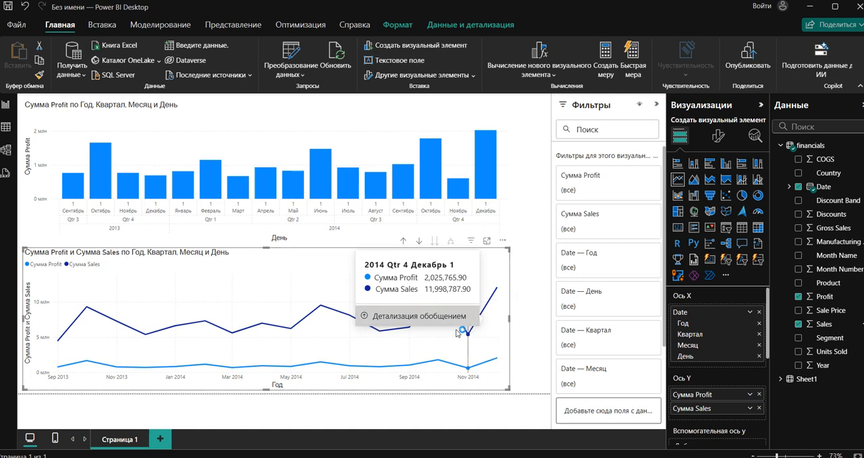
click(379, 331)
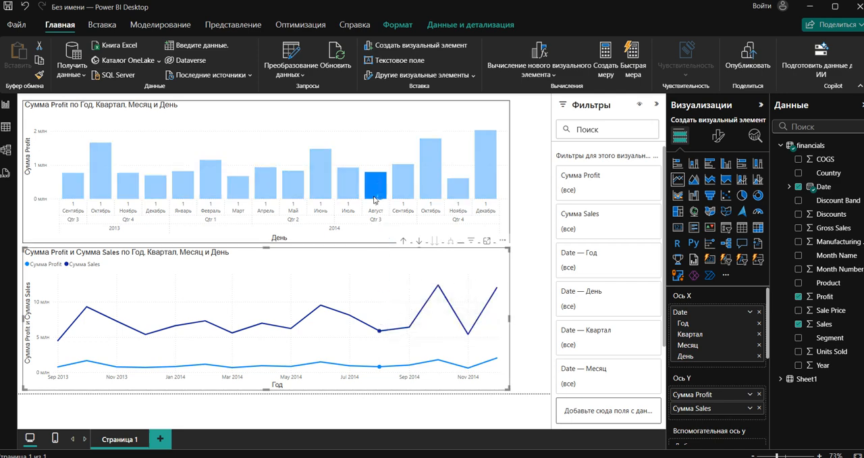
click(380, 330)
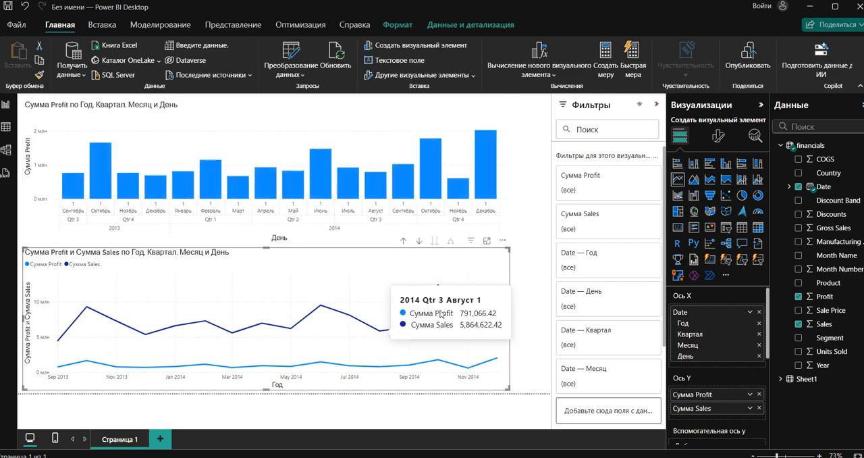
- Split the line chart into small multiples by Product, look through all the products and deselect the chart
click(800, 284)
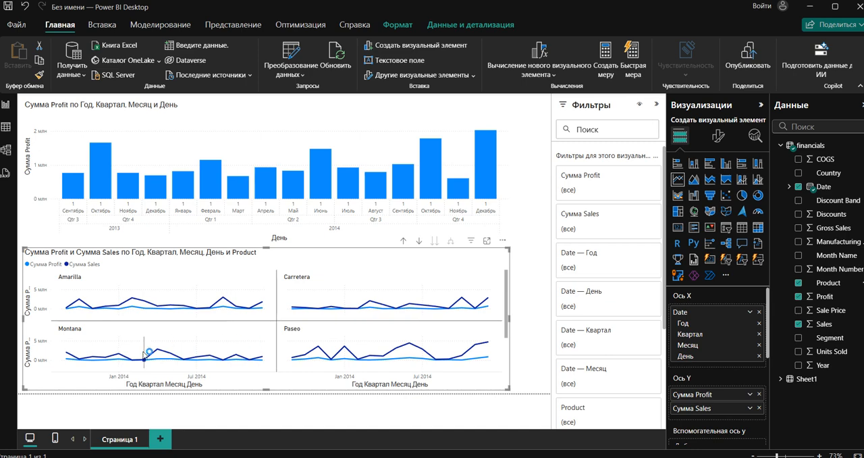
scroll(392, 325, down, 2)
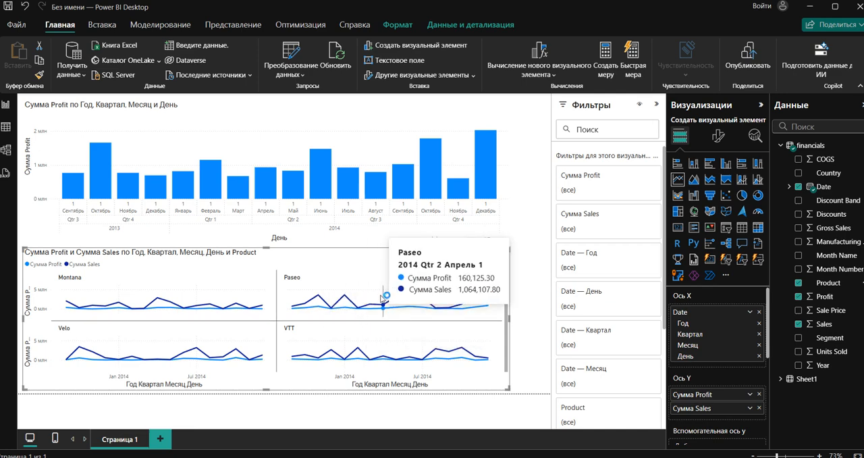
scroll(397, 299, up, 2)
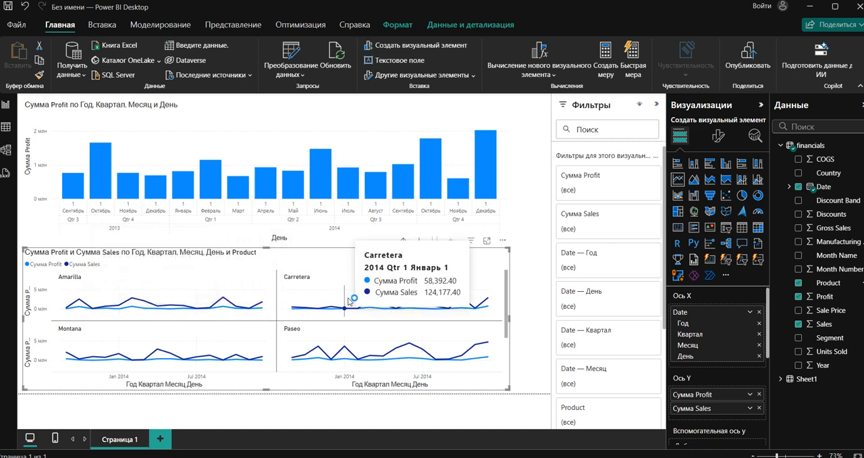
scroll(405, 317, down, 3)
scroll(437, 337, up, 3)
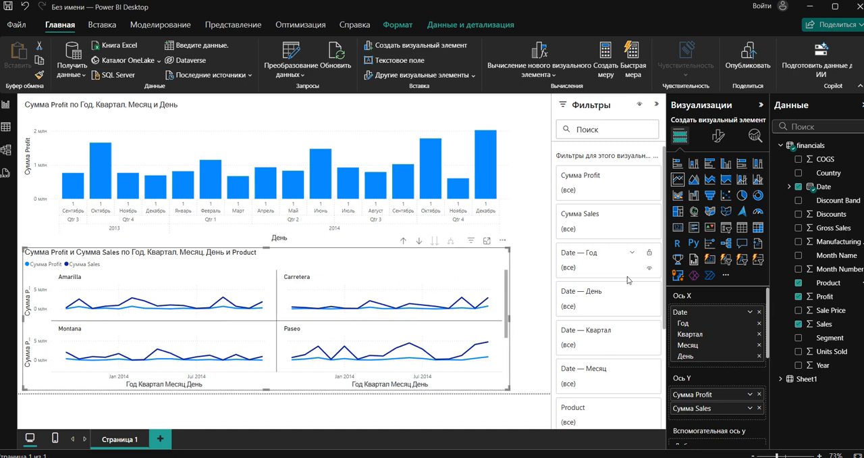
click(524, 249)
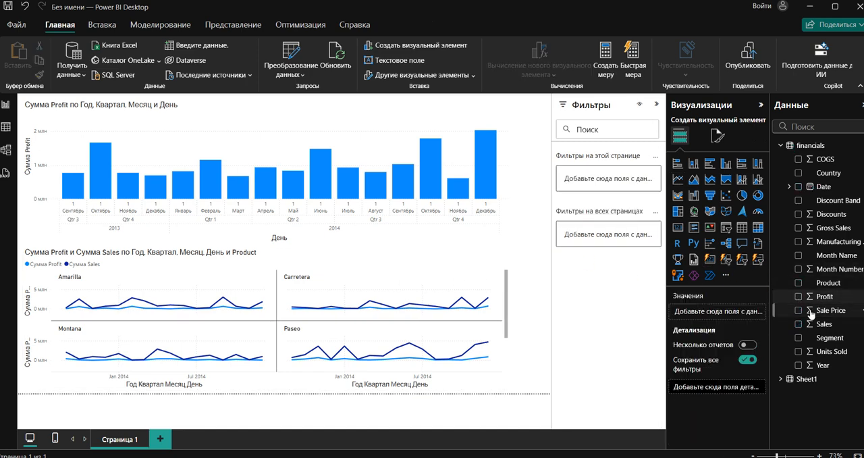
- Add a Product list to the page, convert it to a matrix and test cross-filtering with Carretera and Paseo
drag(835, 284, 544, 251)
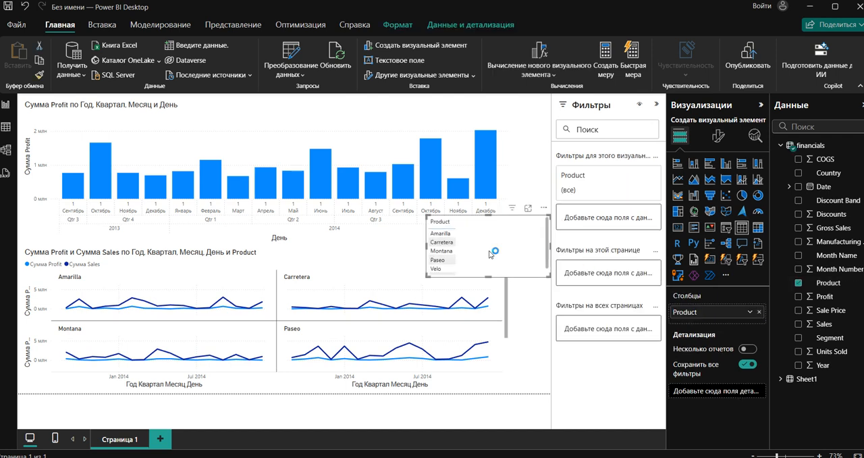
click(451, 243)
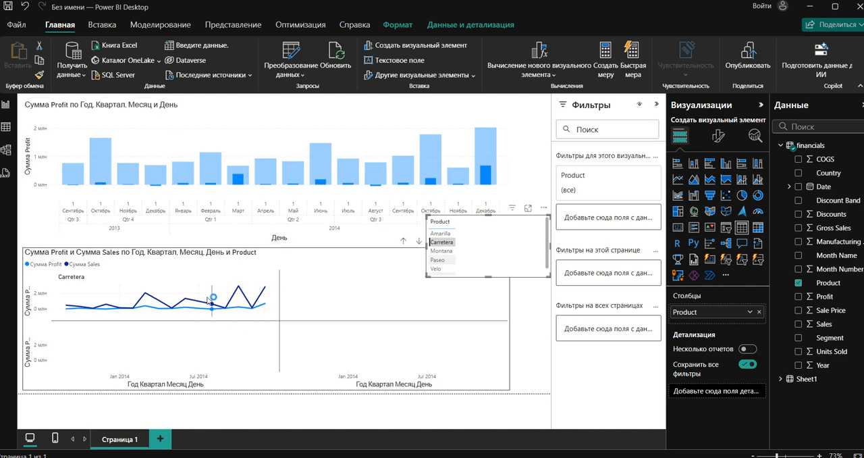
click(759, 230)
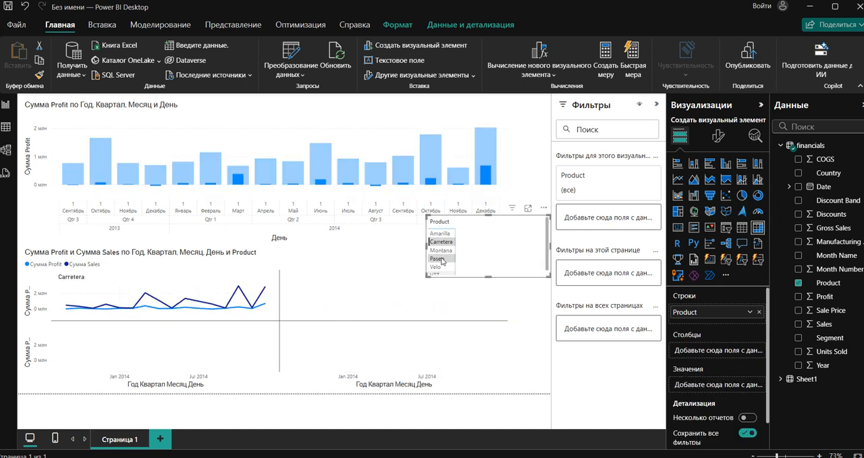
click(442, 260)
click(443, 261)
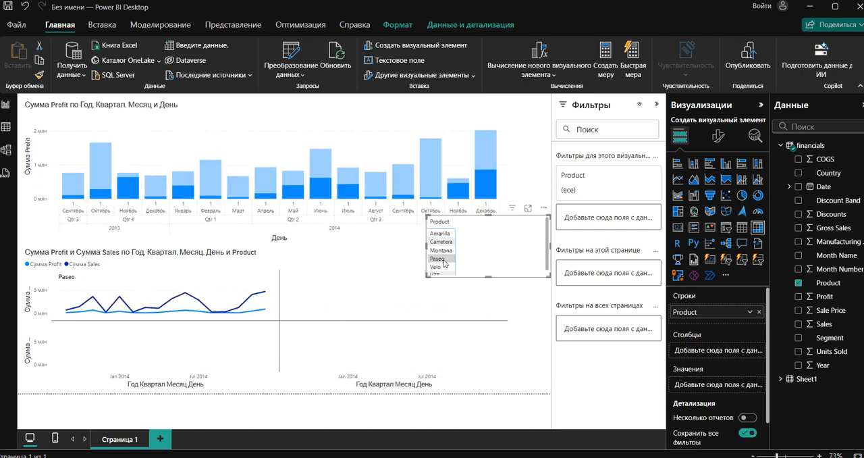
- Narrow the Product matrix at the right edge of the page, test its filtering with Paseo and deselect it
drag(550, 246, 547, 229)
scroll(535, 245, down, 1)
click(526, 244)
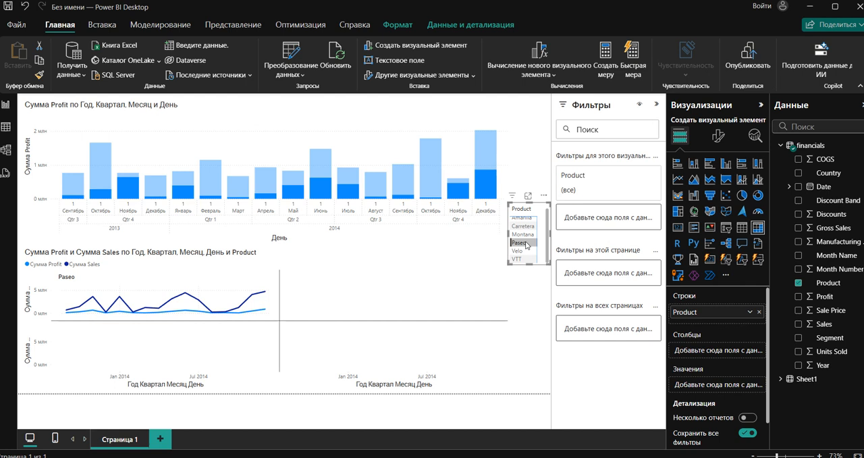
click(526, 244)
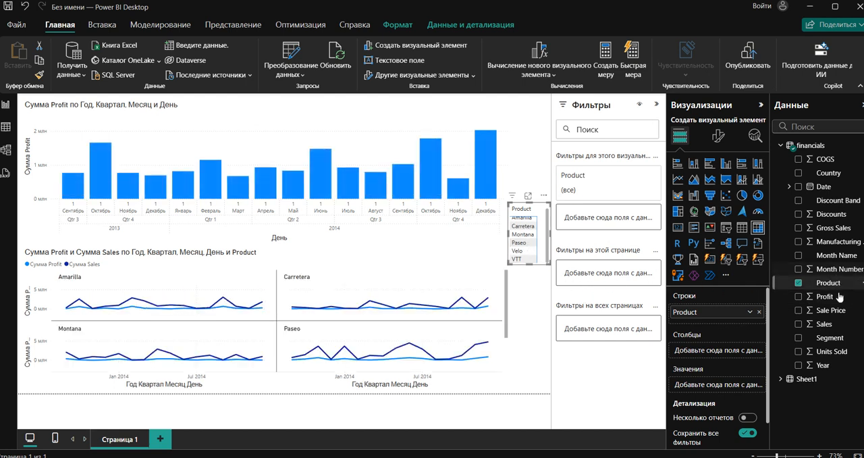
click(546, 295)
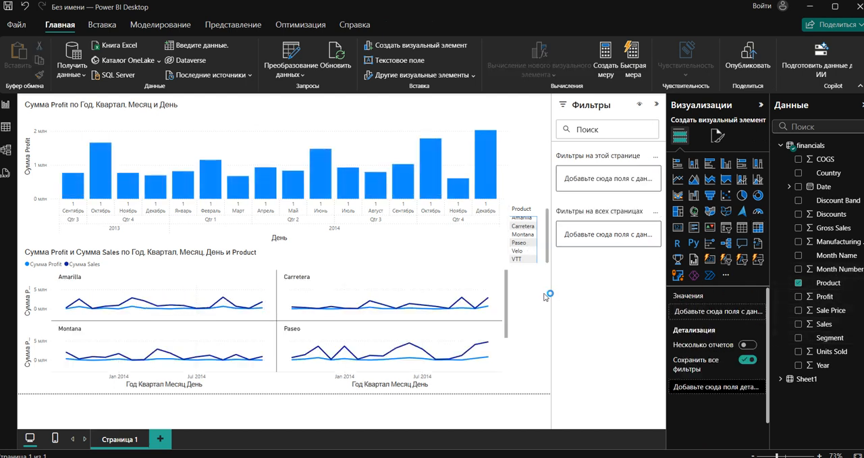
- Add a Segment table and try cross-filtering the charts by Government, Enterprise, Midmarket and Small Business
click(798, 337)
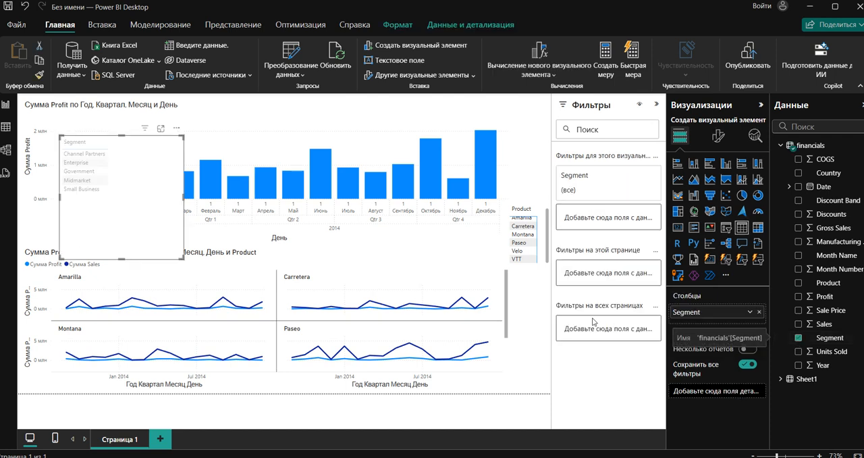
click(94, 172)
click(93, 164)
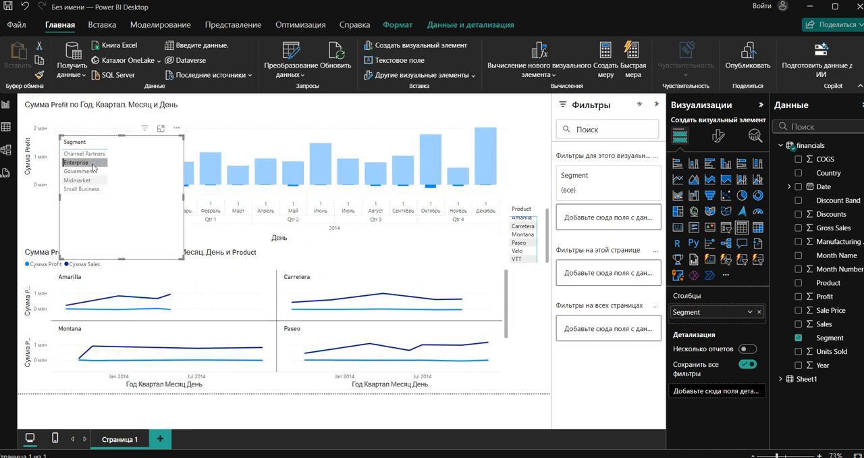
click(94, 181)
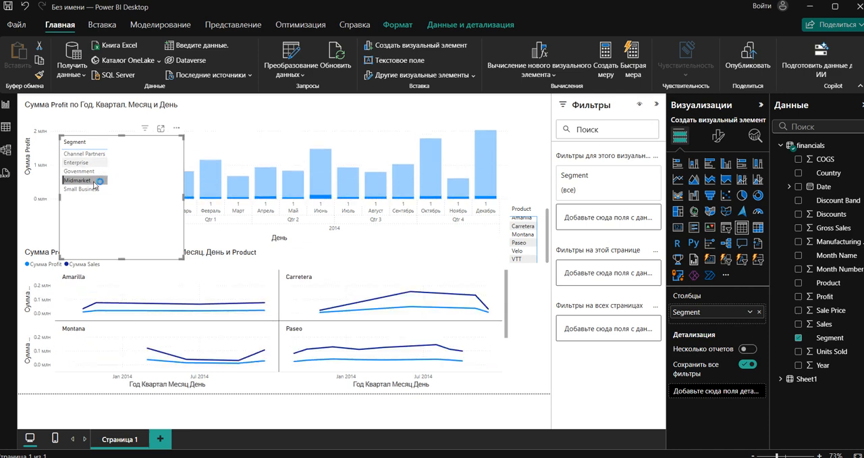
click(94, 189)
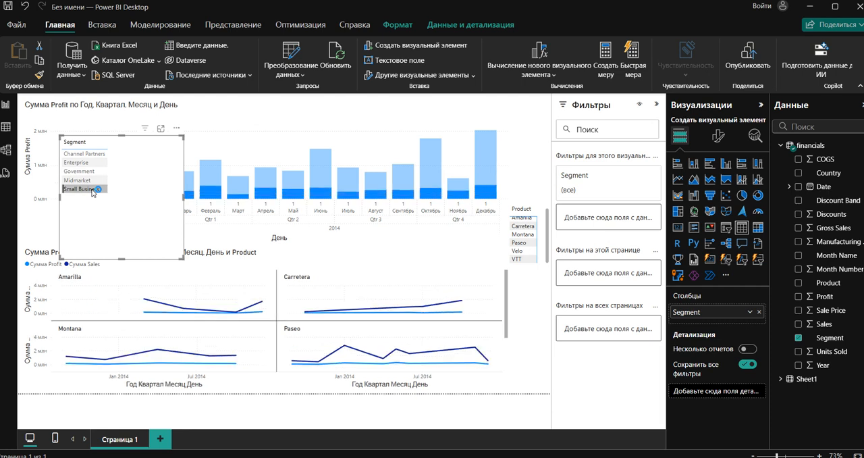
- Clear the Segment table's selection, narrow the table and place it below the Product matrix
drag(93, 193, 452, 207)
click(451, 204)
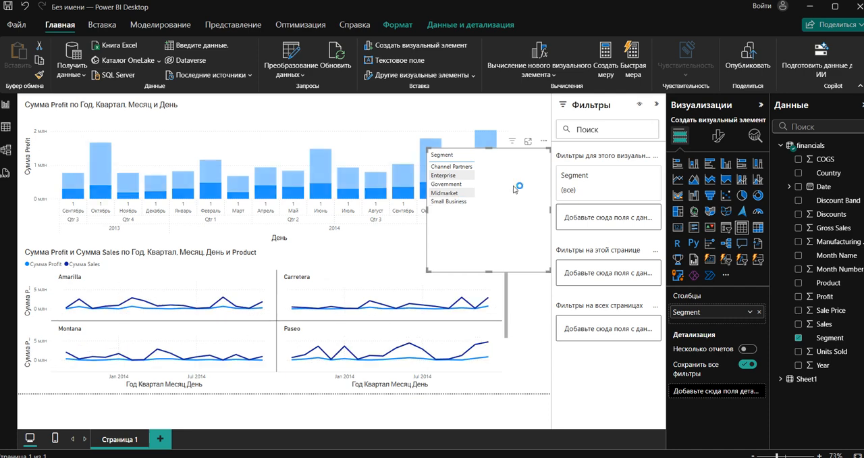
drag(549, 152, 476, 168)
drag(475, 221, 561, 334)
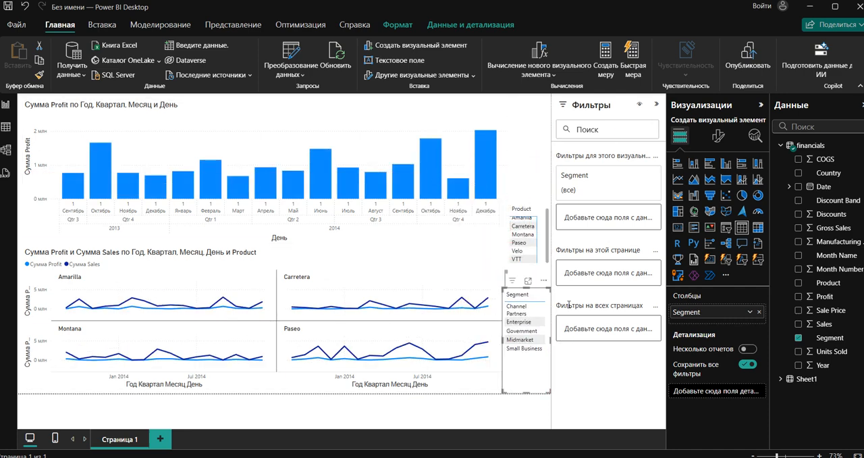
- Try filtering the Segment table to Channel Partners and Enterprise, and reset the filter to all segments
click(633, 177)
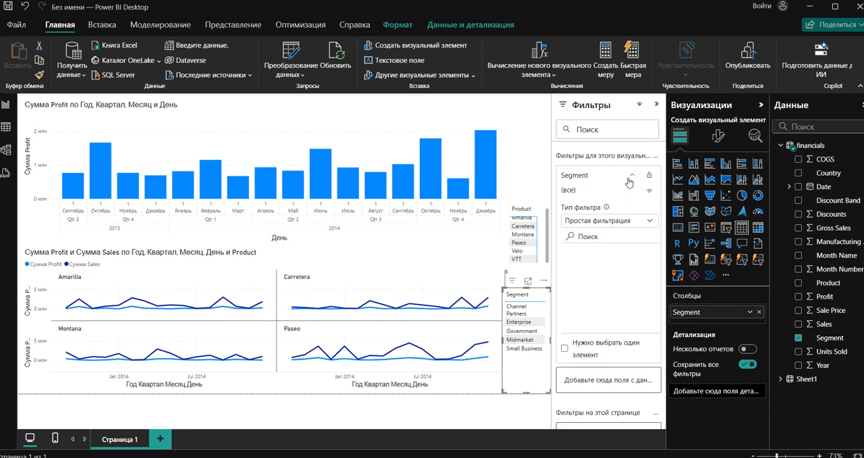
click(569, 266)
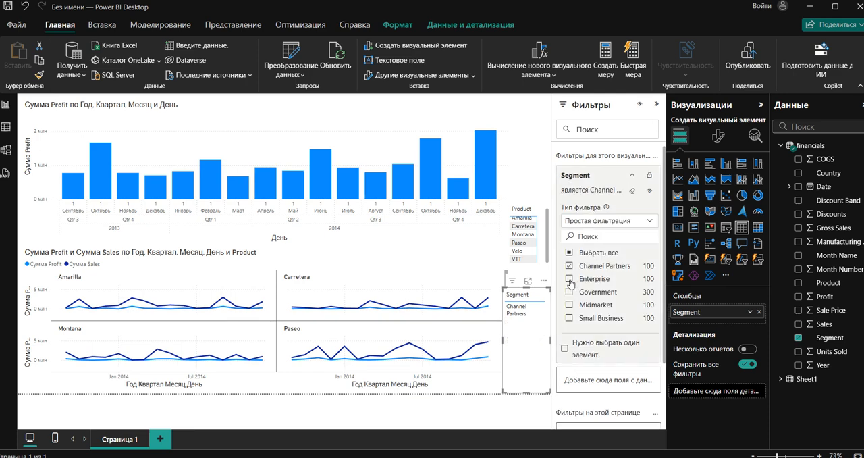
click(570, 279)
click(569, 253)
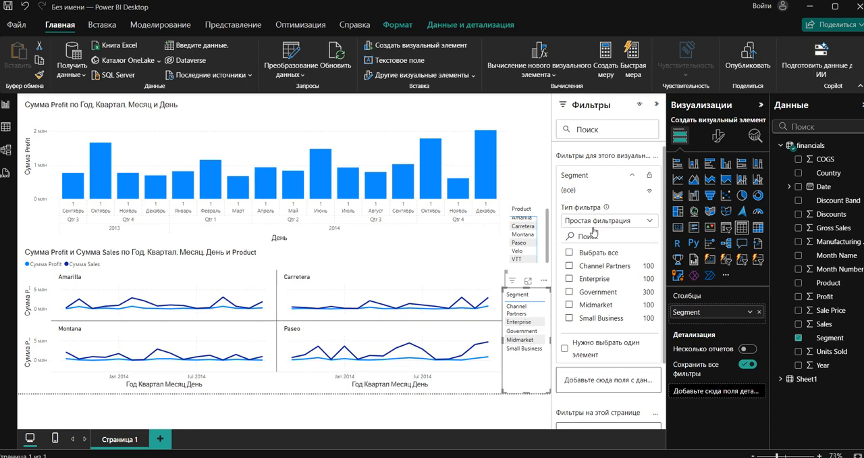
- Collapse the Filters pane and test cross-filtering the charts by the Midmarket segment
click(654, 105)
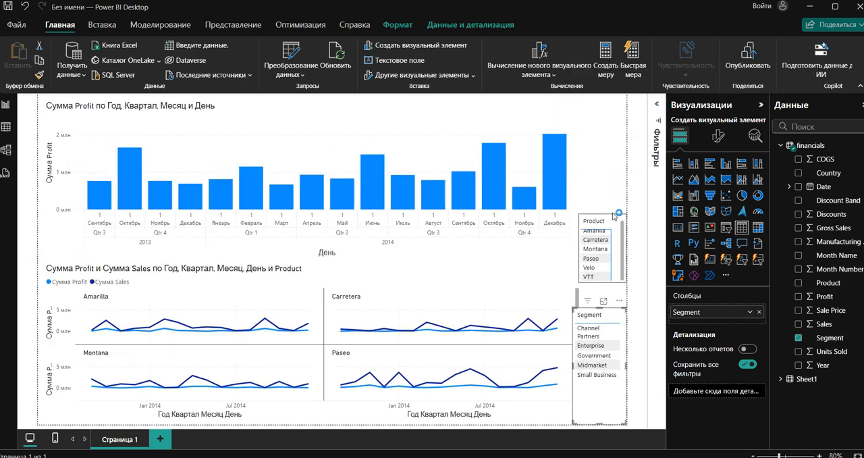
click(606, 365)
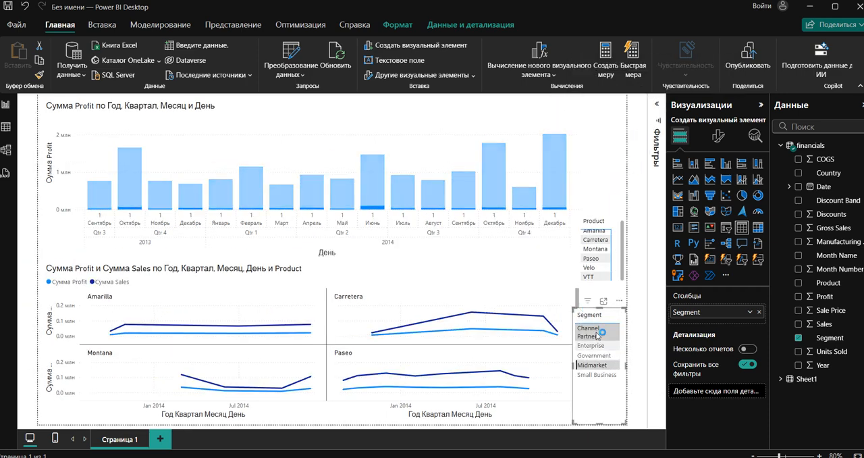
click(607, 365)
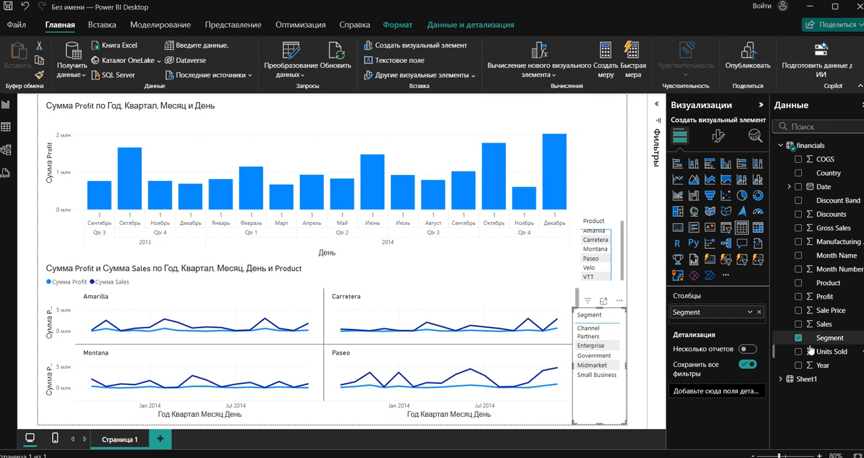
- Try adding the Country field to the Segment table and delete the table from the page
click(800, 174)
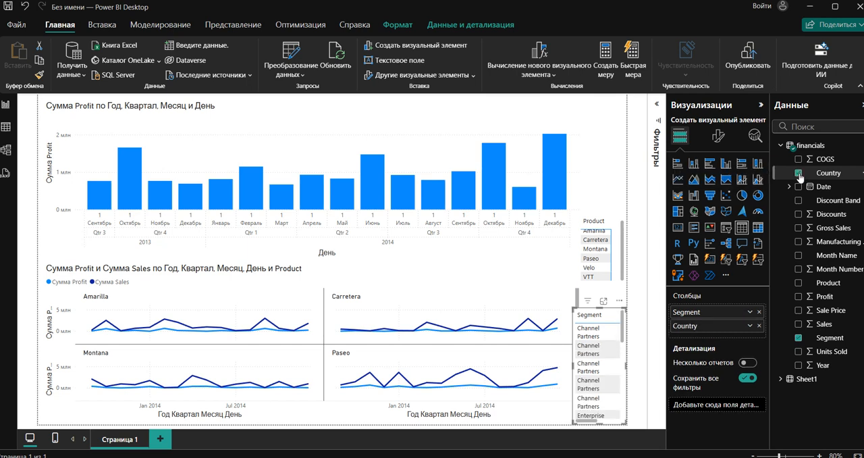
right_click(624, 326)
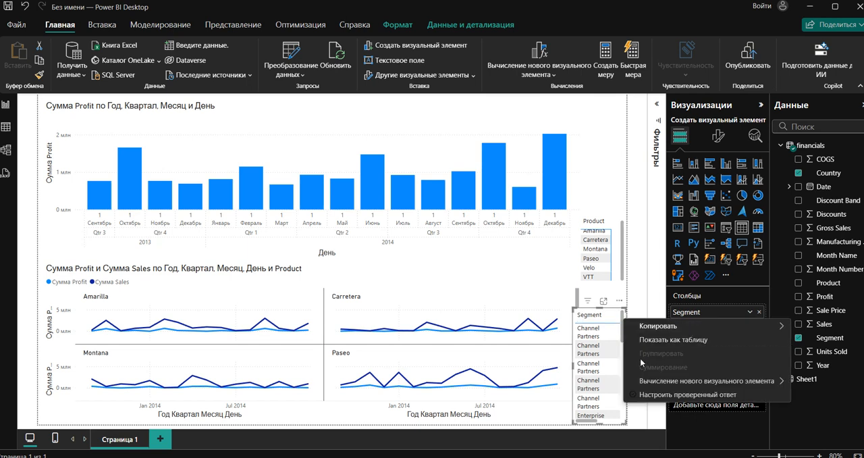
key(Escape)
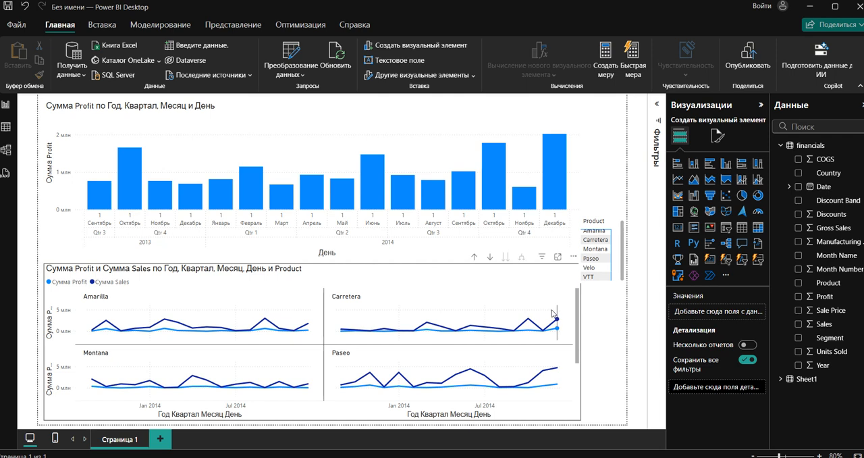
click(579, 314)
click(606, 313)
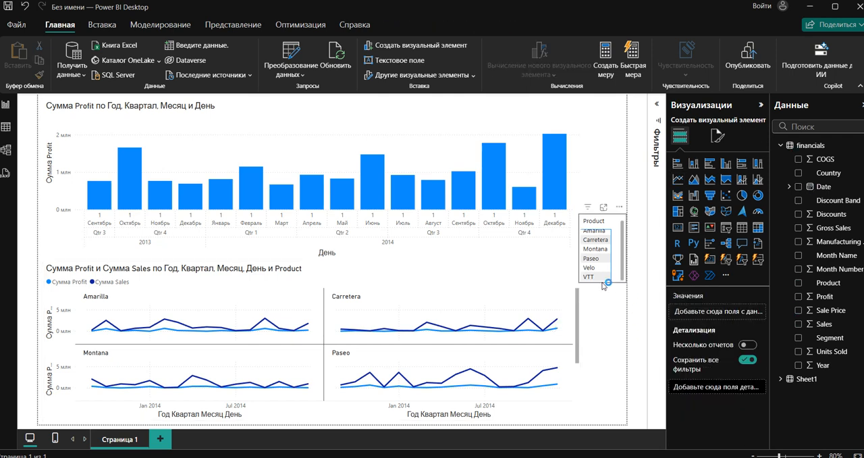
- Create a table of the Country field, test cross-filtering the charts by one country, and clear the selection
click(799, 174)
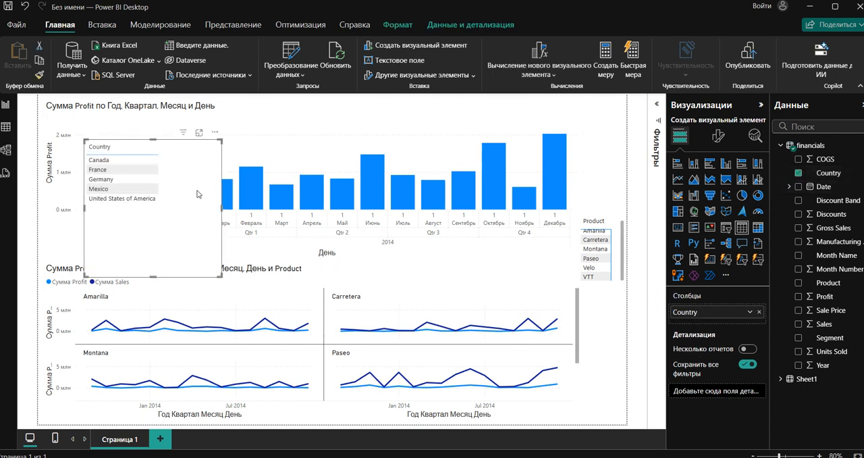
click(123, 171)
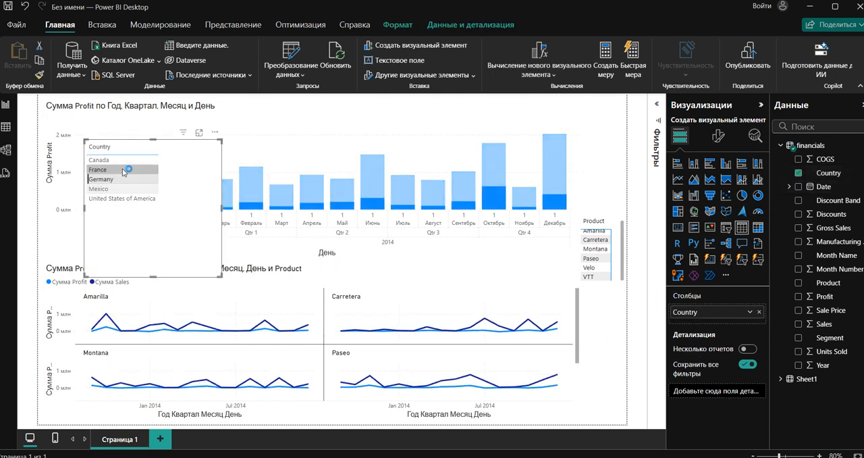
click(123, 172)
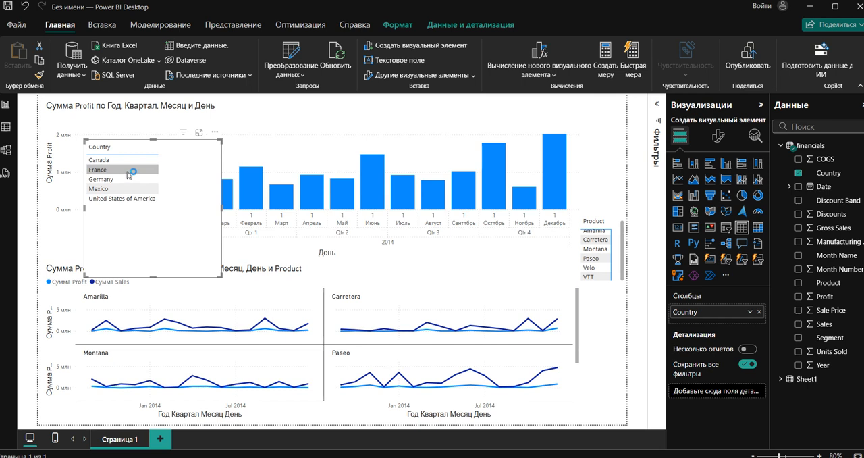
- Narrow the Country table and place it below the Product matrix, beside the line charts
drag(221, 209, 167, 200)
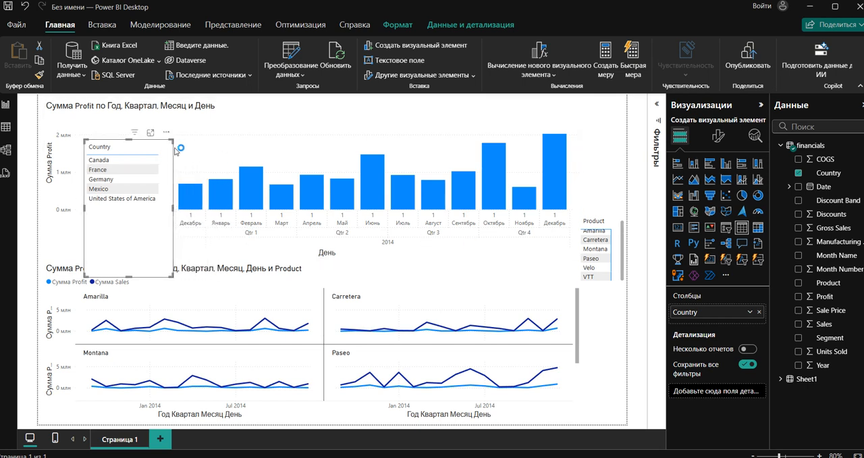
drag(96, 247, 594, 402)
drag(538, 355, 582, 356)
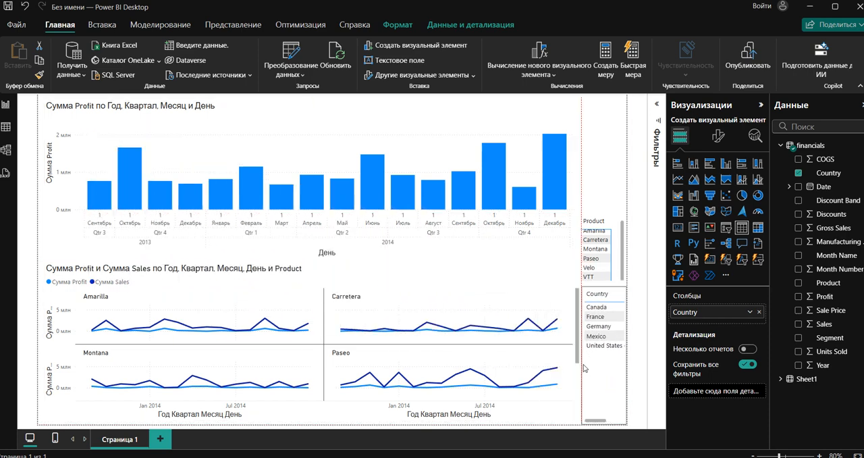
- Convert the Country table to a shape map with Sales as color saturation, and enlarge it over the charts
click(727, 218)
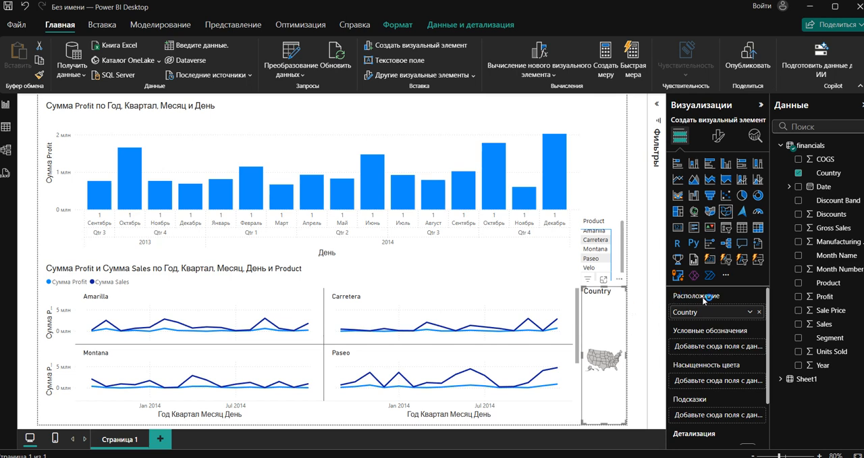
click(799, 324)
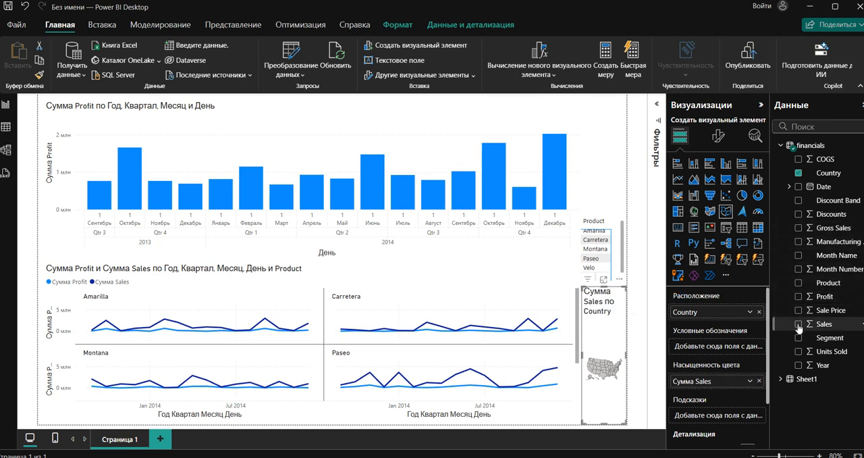
drag(581, 289, 214, 192)
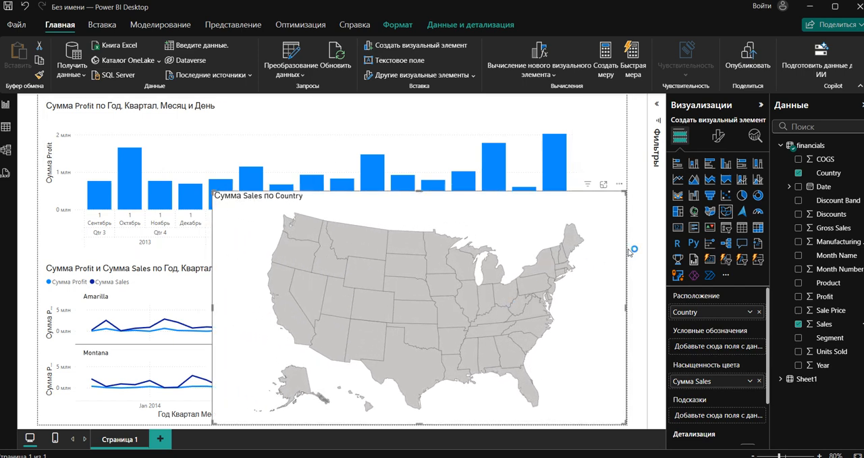
- Change the shape map to a bubble map of Sales by Country and center its view on the Atlantic to inspect the bubbles
click(692, 215)
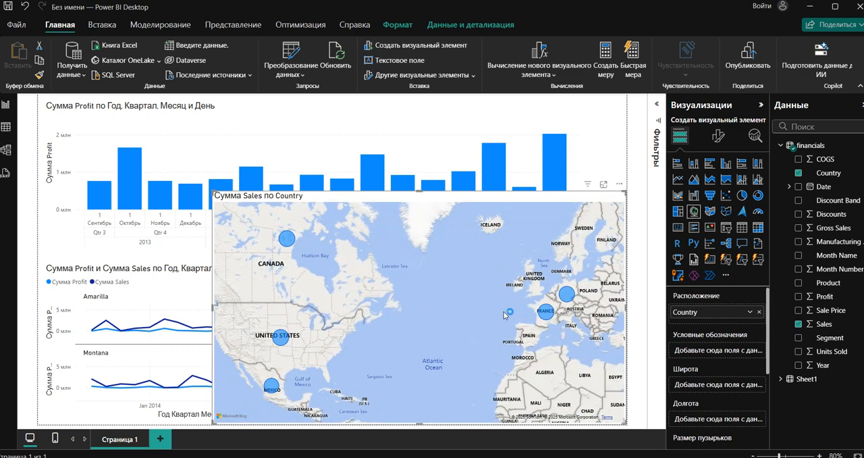
scroll(505, 314, up, 4)
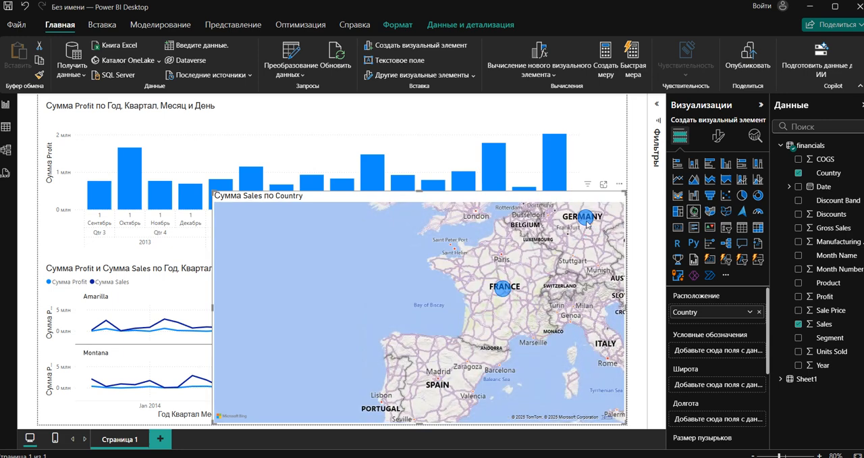
scroll(581, 226, down, 5)
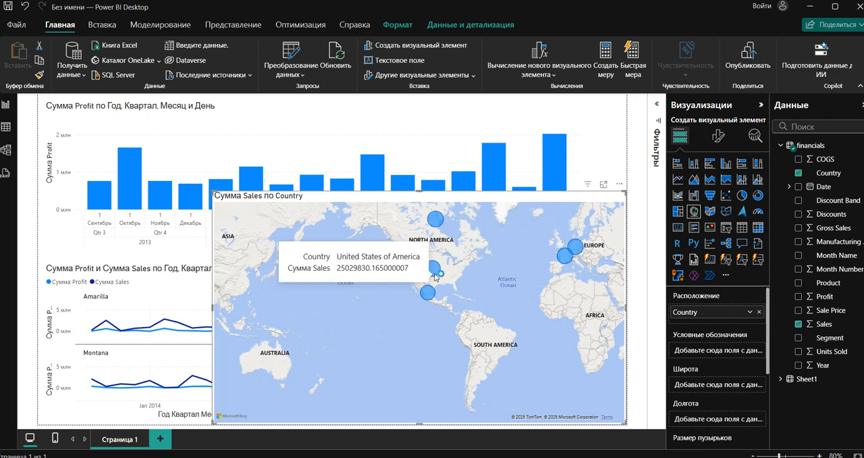
mouse_move(414, 302)
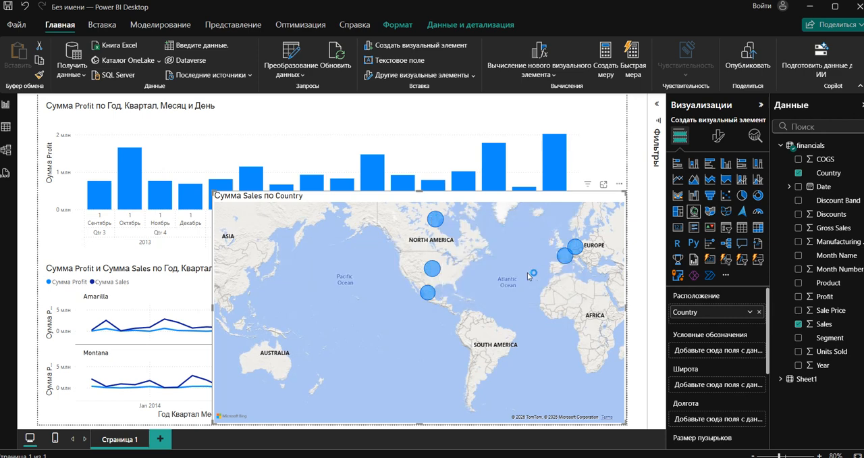
drag(527, 270, 458, 289)
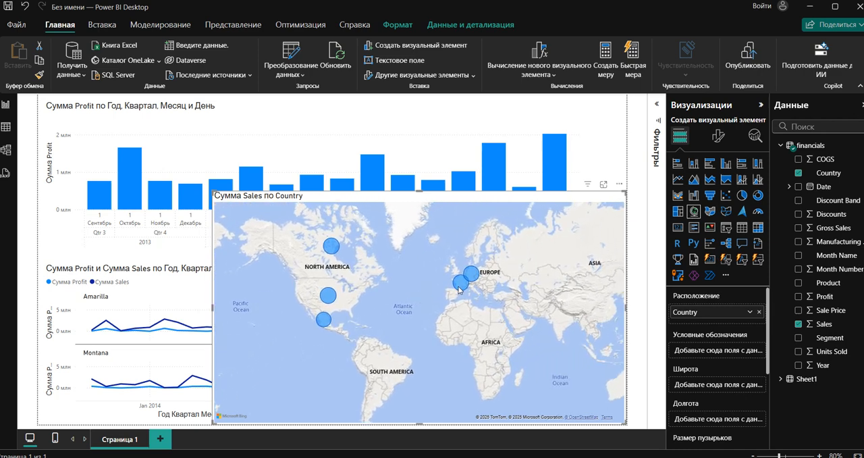